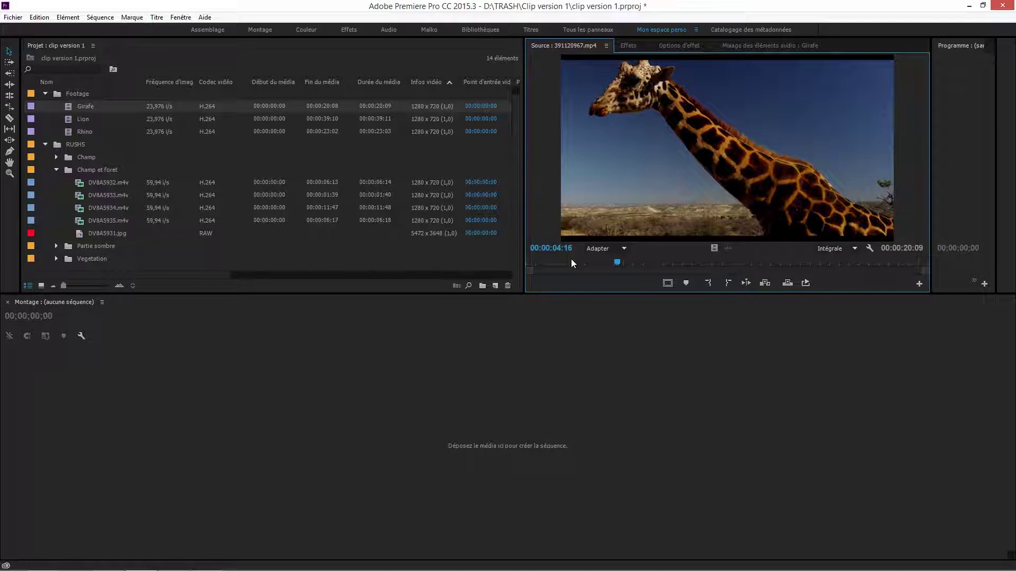
Step: Play the giraffe clip forward at increased speed into the closing logo, and play it backwards to the giraffe shot
{"action": "key", "text": "l"}
{"action": "key", "text": "l"}
{"action": "key", "text": "l"}
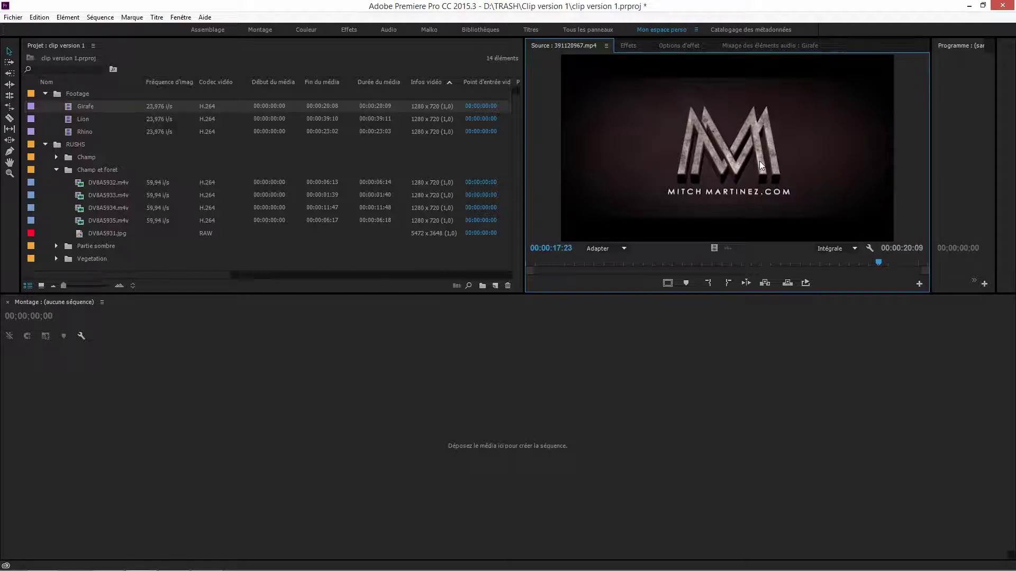
{"action": "key", "text": "j"}
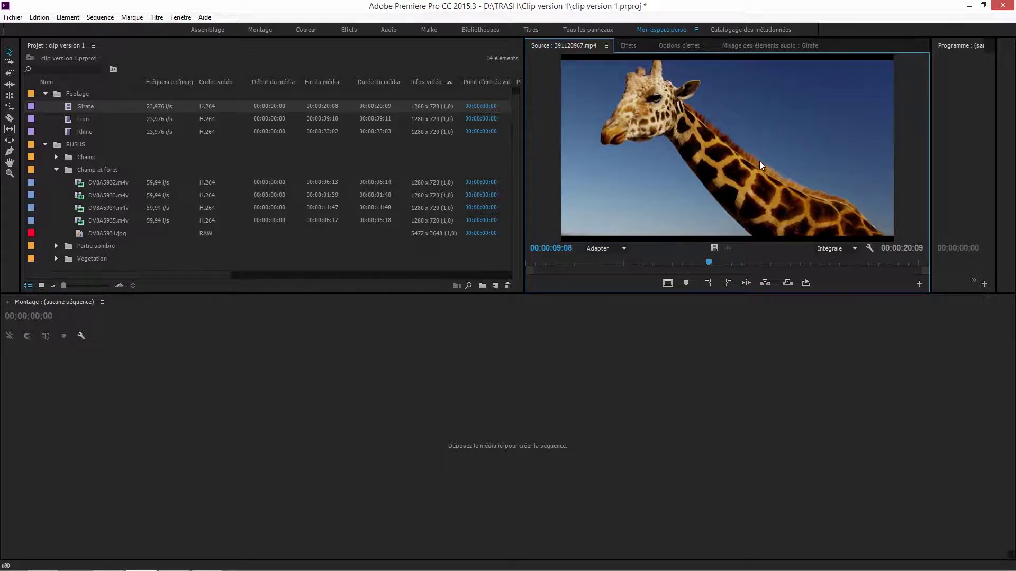
Step: Examine the giraffe clip frame by frame around 00:00:10:00, just before the logo starts
{"action": "left_click_drag", "start_coordinate": [708, 263], "coordinate": [718, 260]}
{"action": "key", "text": "Left"}
{"action": "key", "text": "Left"}
{"action": "key", "text": "Right"}
{"action": "key", "text": "Right"}
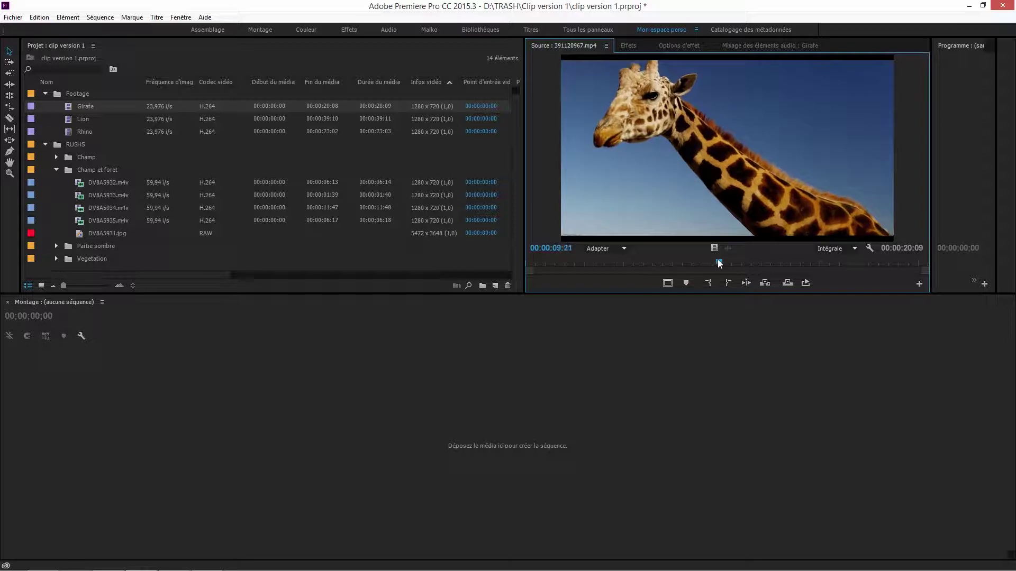
{"action": "key", "text": "Right"}
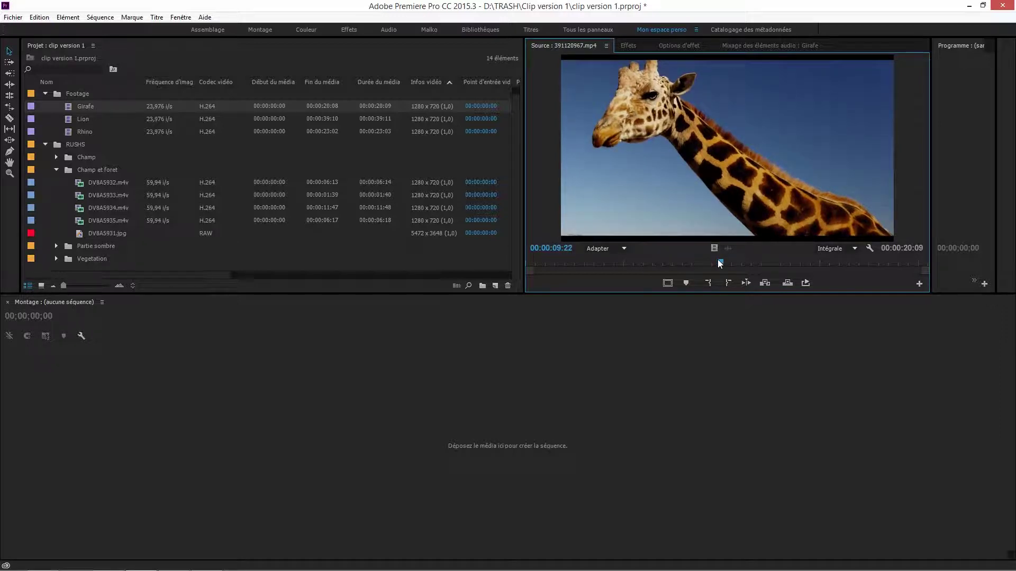
{"action": "key", "text": "Right"}
{"action": "key", "text": "Right"}
{"action": "key", "text": "Right"}
{"action": "key", "text": "Right"}
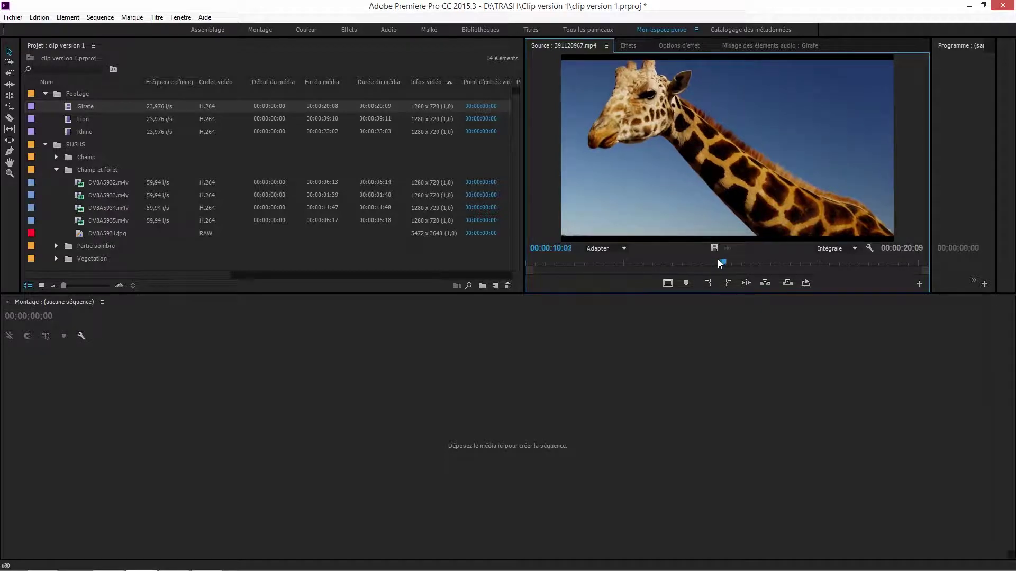
{"action": "key", "text": "Right"}
{"action": "key", "text": "Left"}
{"action": "key", "text": "Left"}
{"action": "key", "text": "Left"}
{"action": "key", "text": "Left"}
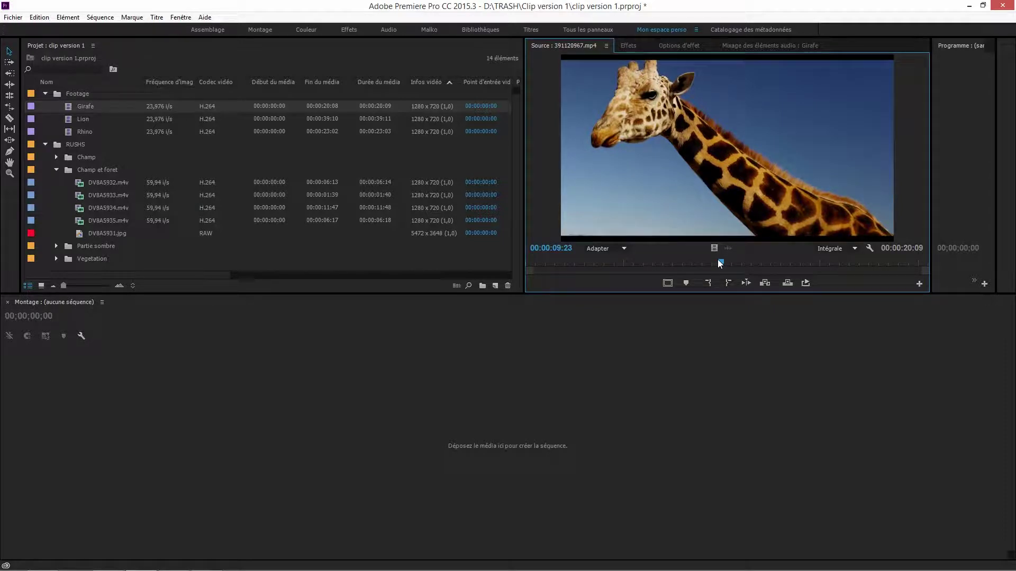
Step: Mark the giraffe clip's out point at 00:00:10:08, on the last frame before the logo
{"action": "key", "text": "shift+Right"}
{"action": "key", "text": "shift+Right"}
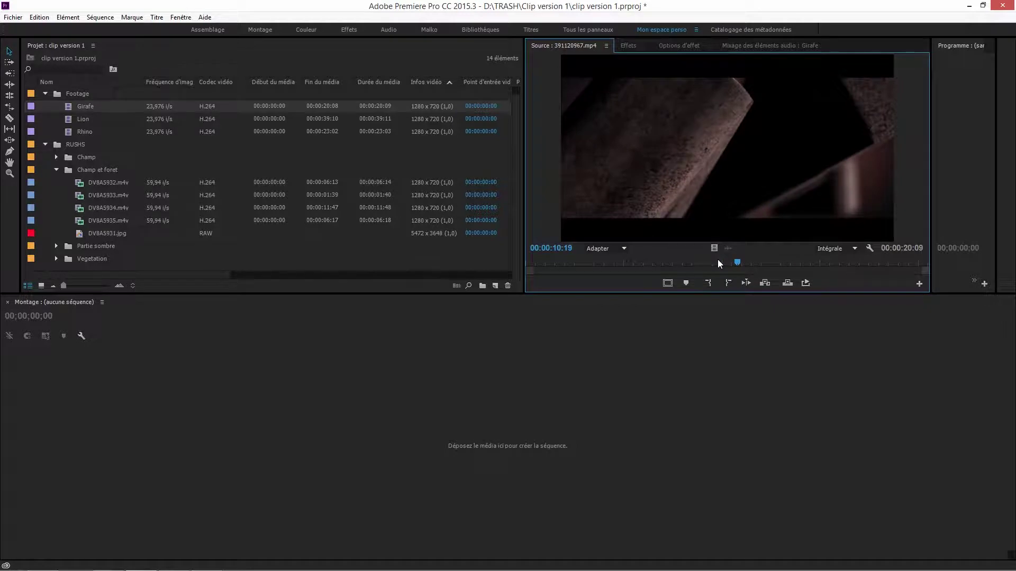
{"action": "key", "text": "shift+Left"}
{"action": "key", "text": "shift+Left"}
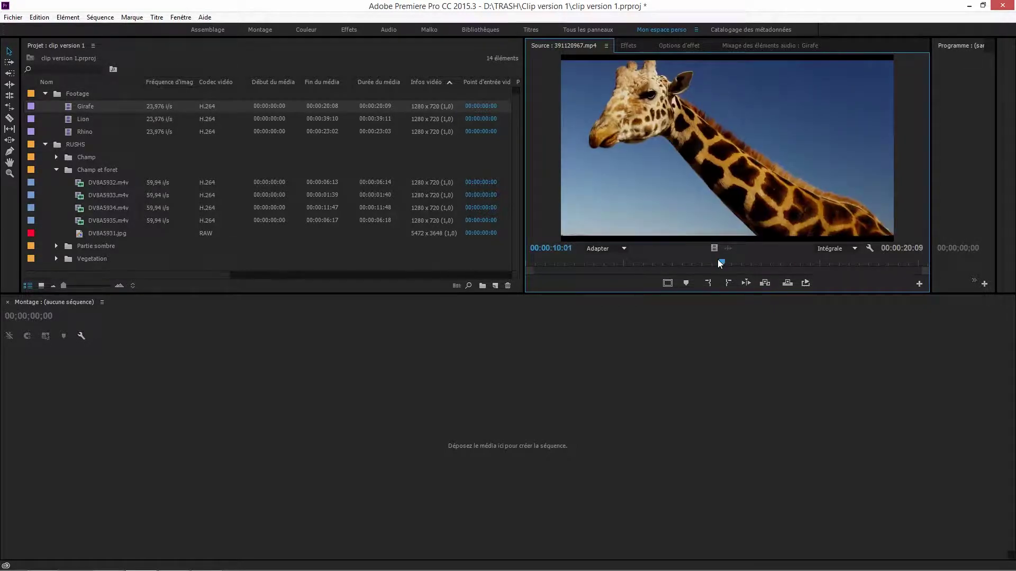
{"action": "key", "text": "shift+Right"}
{"action": "key", "text": "Right"}
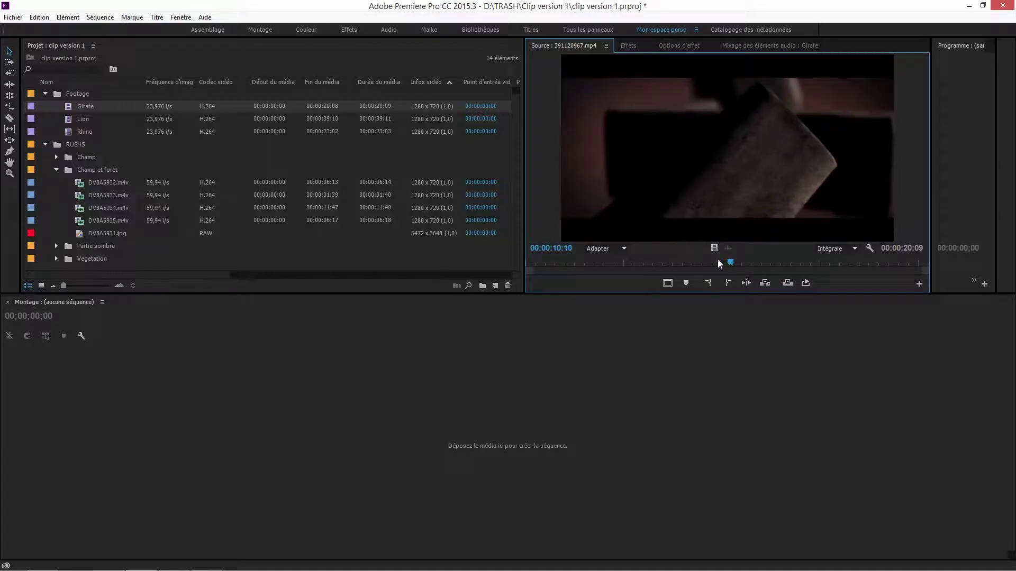
{"action": "key", "text": "Left"}
{"action": "key", "text": "Left"}
{"action": "key", "text": "Right"}
{"action": "key", "text": "Left"}
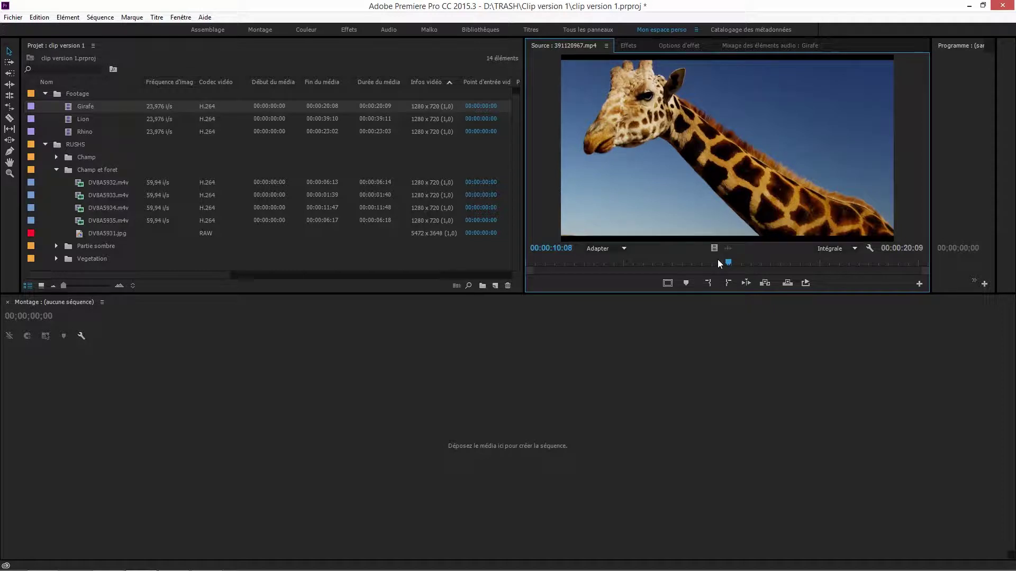
{"action": "key", "text": "Right"}
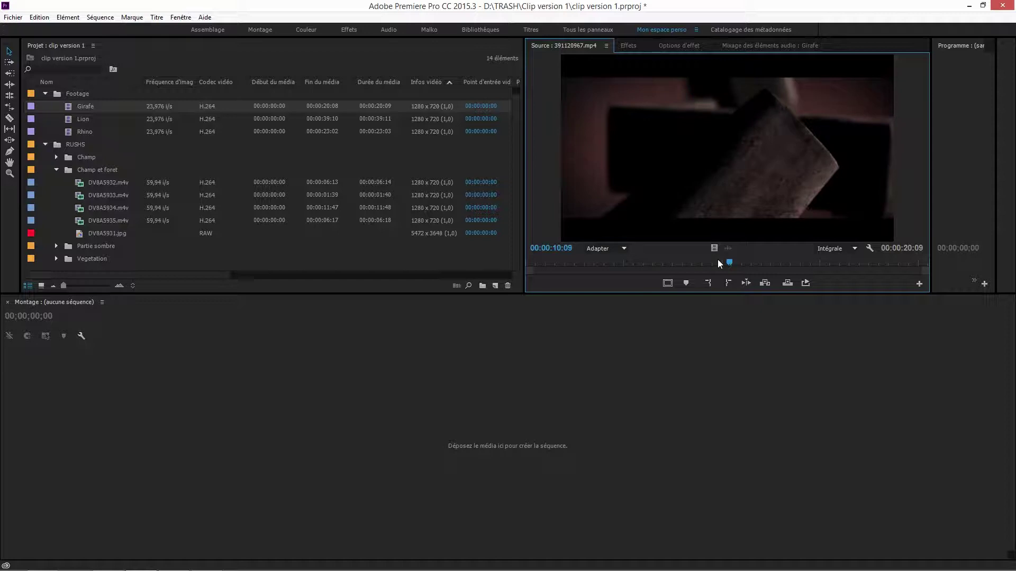
{"action": "key", "text": "Left"}
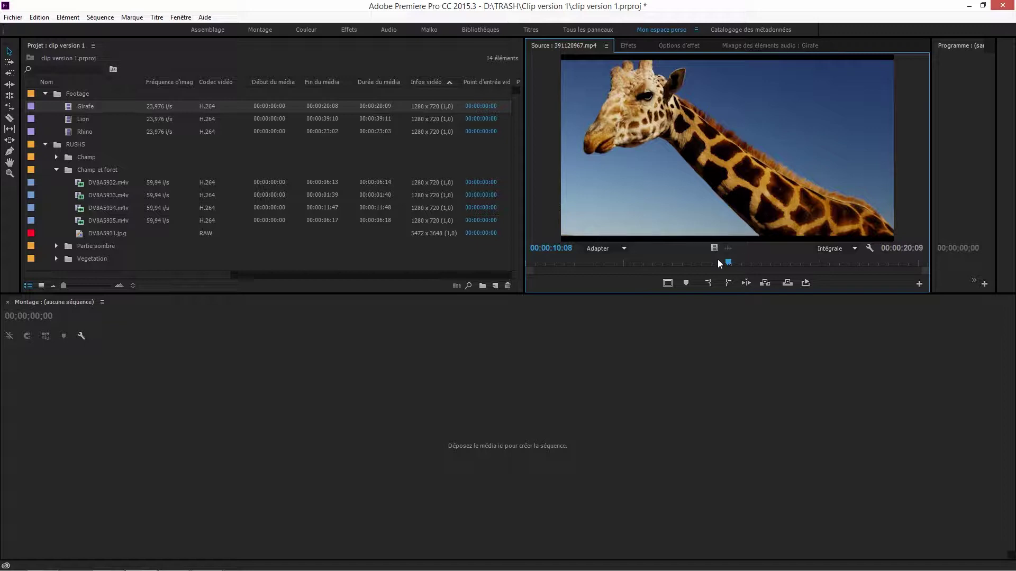
{"action": "key", "text": "o"}
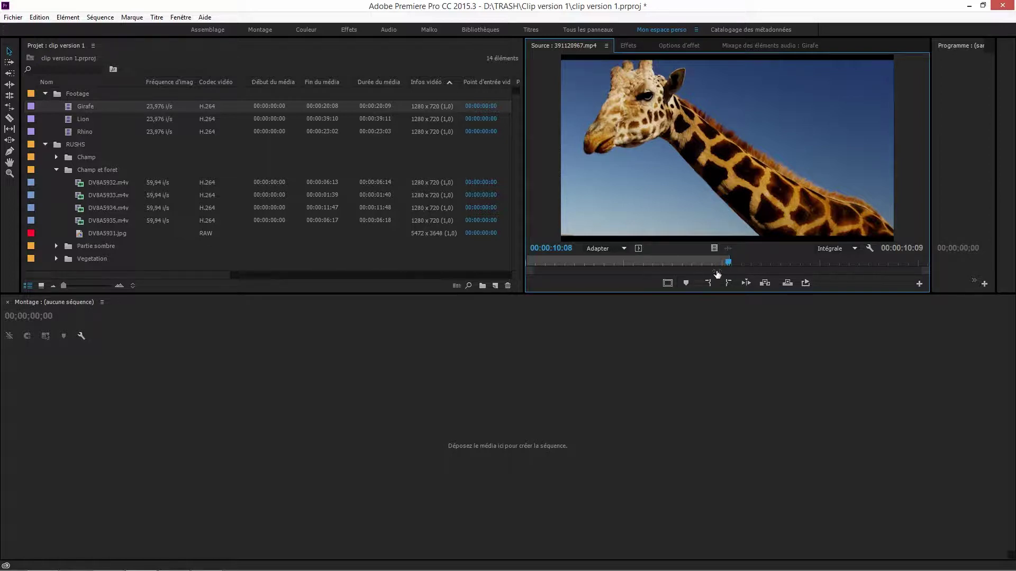
Step: Review the trimmed giraffe clip from its start past the out point and through the excluded logo section
{"action": "left_click_drag", "start_coordinate": [726, 263], "coordinate": [527, 264]}
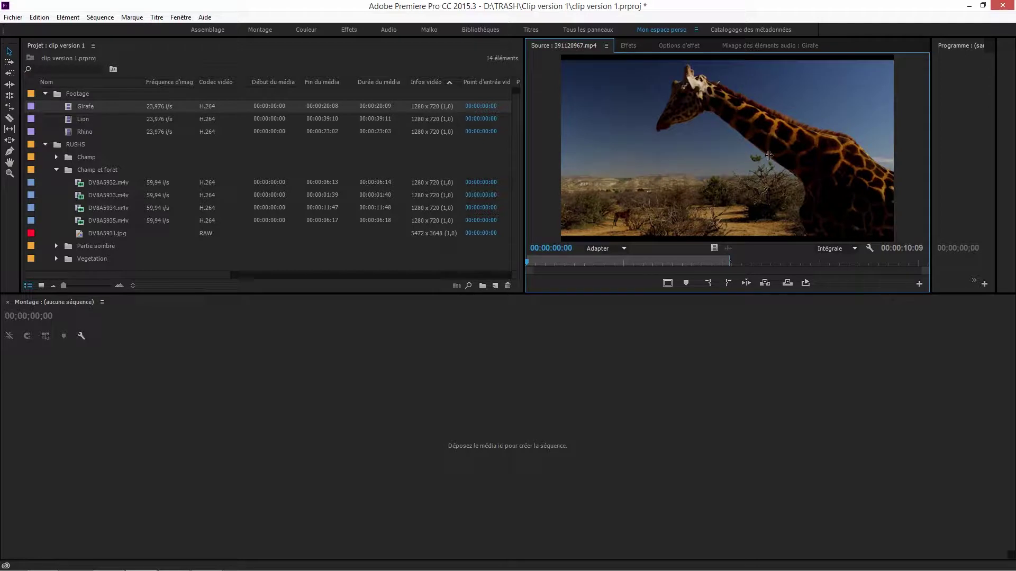
{"action": "key", "text": "space"}
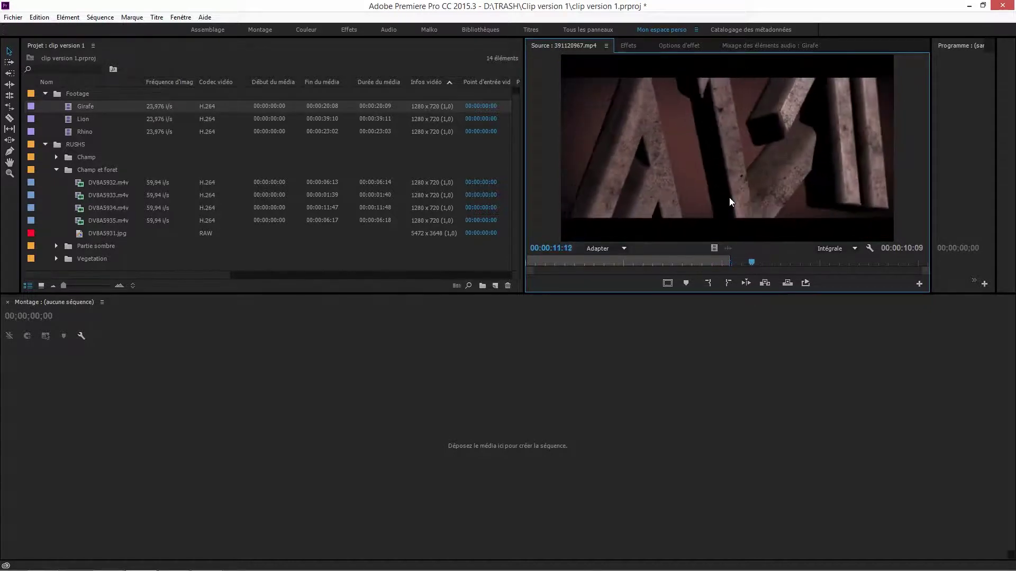
{"action": "key", "text": "space"}
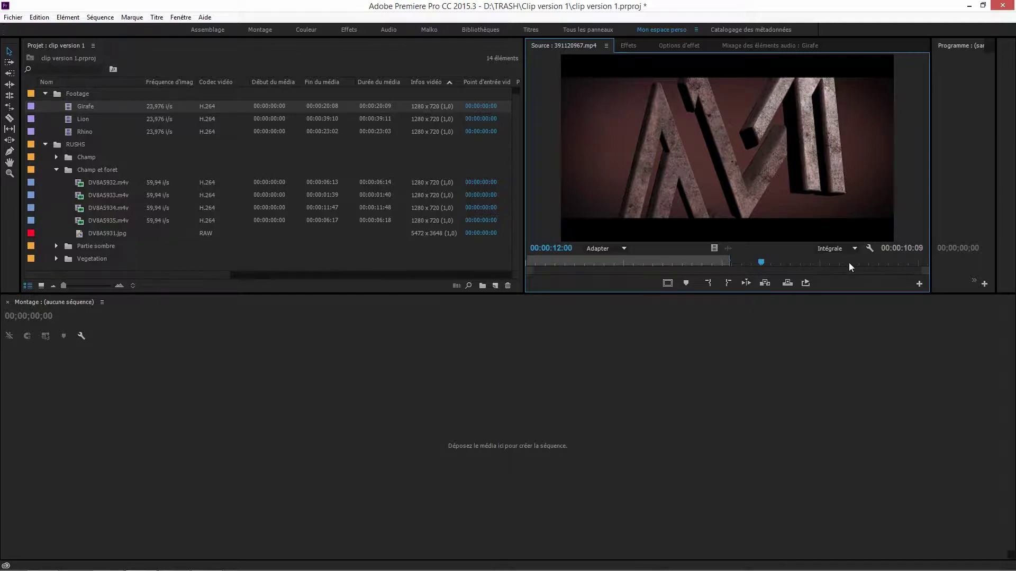
{"action": "left_click_drag", "start_coordinate": [762, 263], "coordinate": [925, 253]}
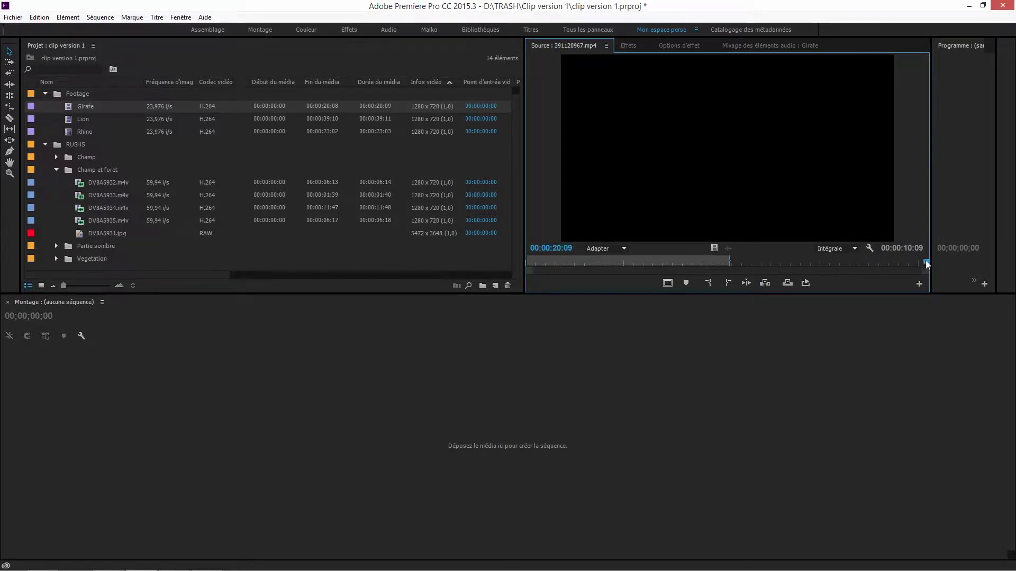
{"action": "left_click_drag", "start_coordinate": [924, 263], "coordinate": [725, 268]}
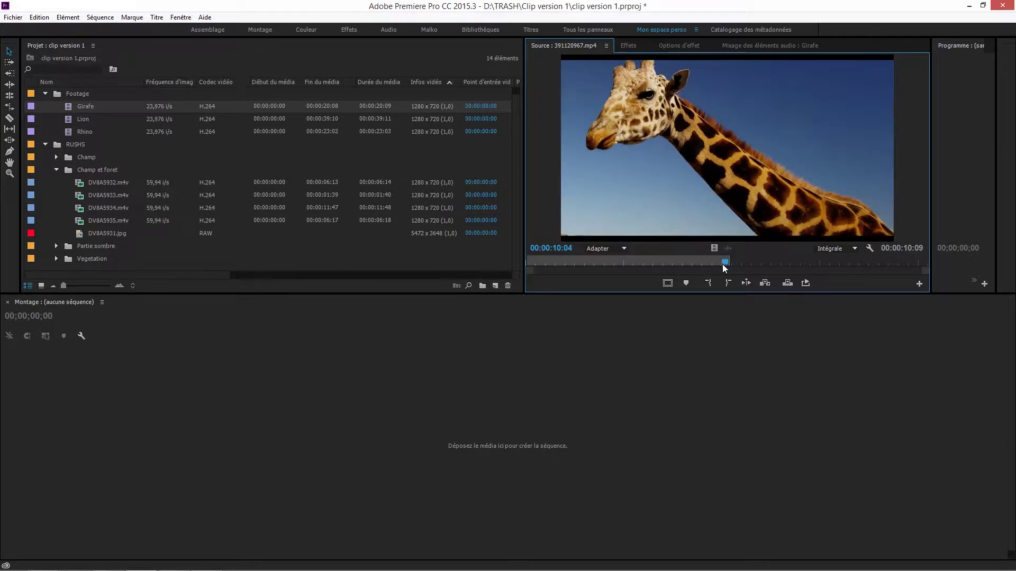
Step: Open DV8A5932.m4v from the Champ et foret bin and mark its in point at 00:00:02:04 and out point at 00:00:05:14
{"action": "left_click", "coordinate": [93, 182]}
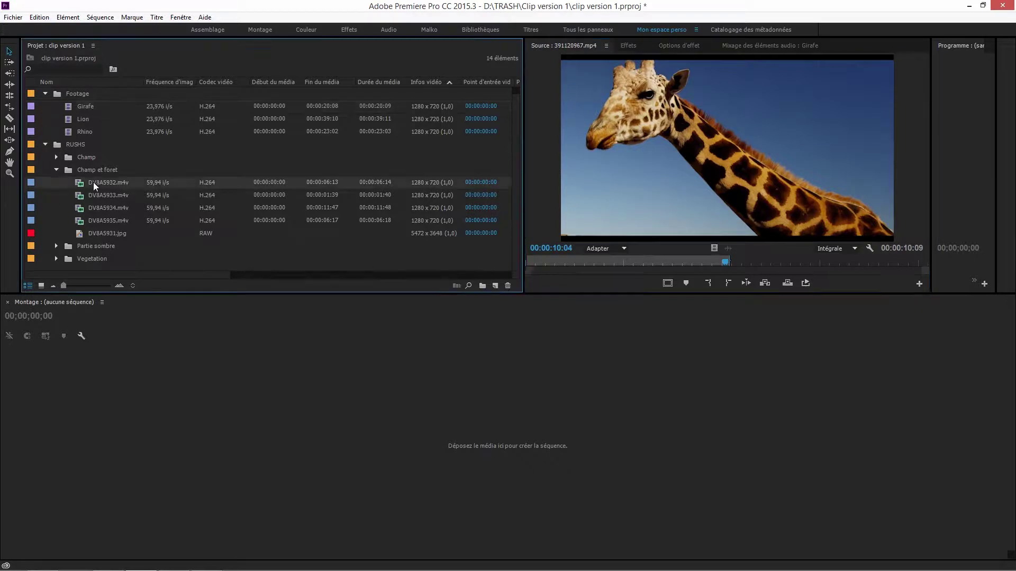
{"action": "double_click", "coordinate": [79, 185]}
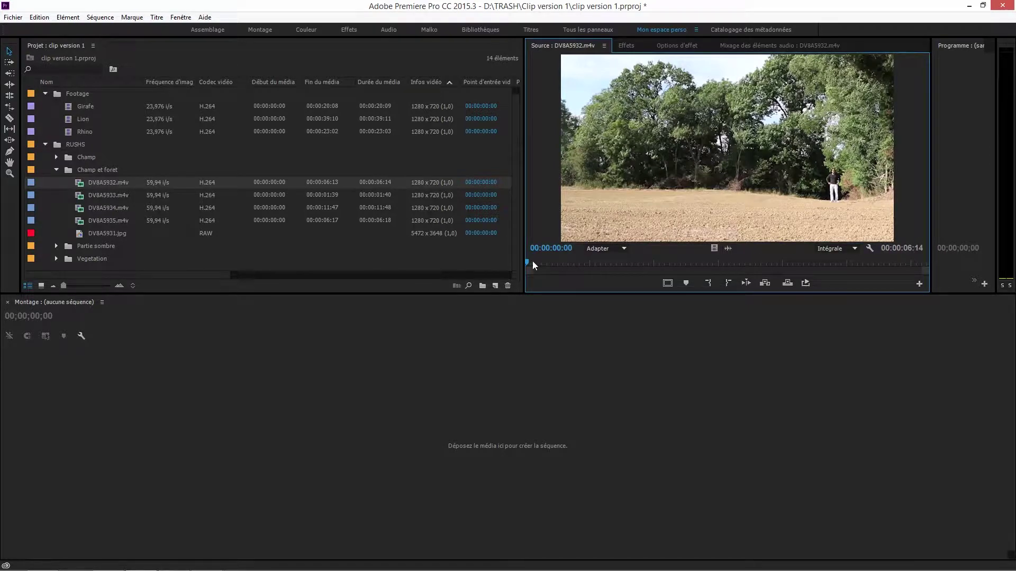
{"action": "left_click_drag", "start_coordinate": [530, 261], "coordinate": [584, 260]}
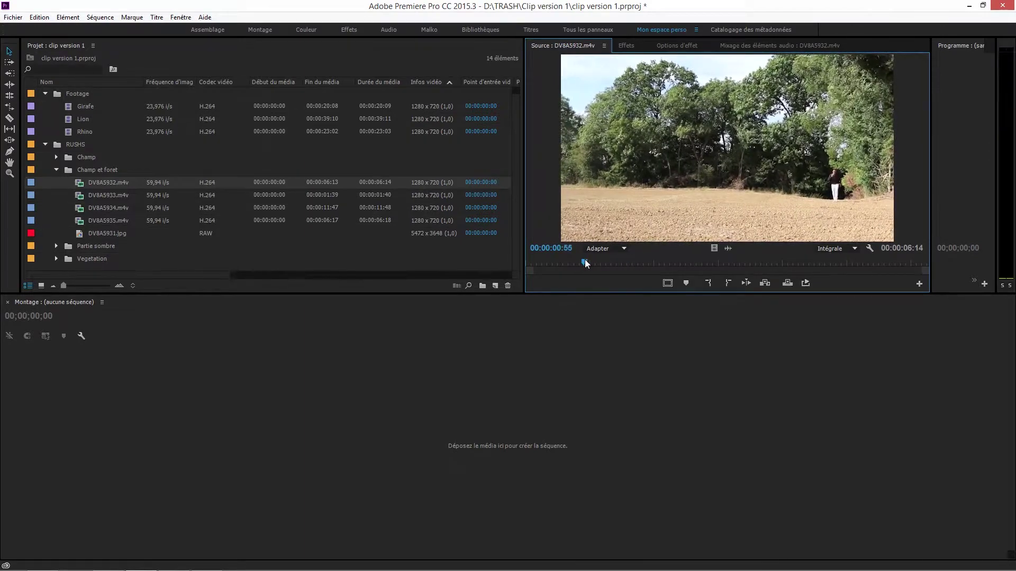
{"action": "key", "text": "space"}
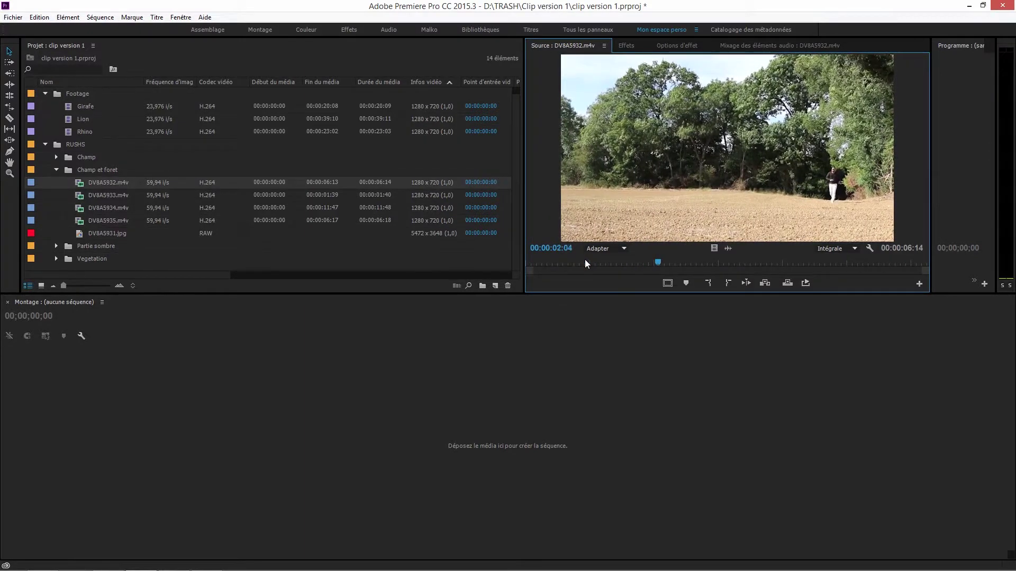
{"action": "key", "text": "i"}
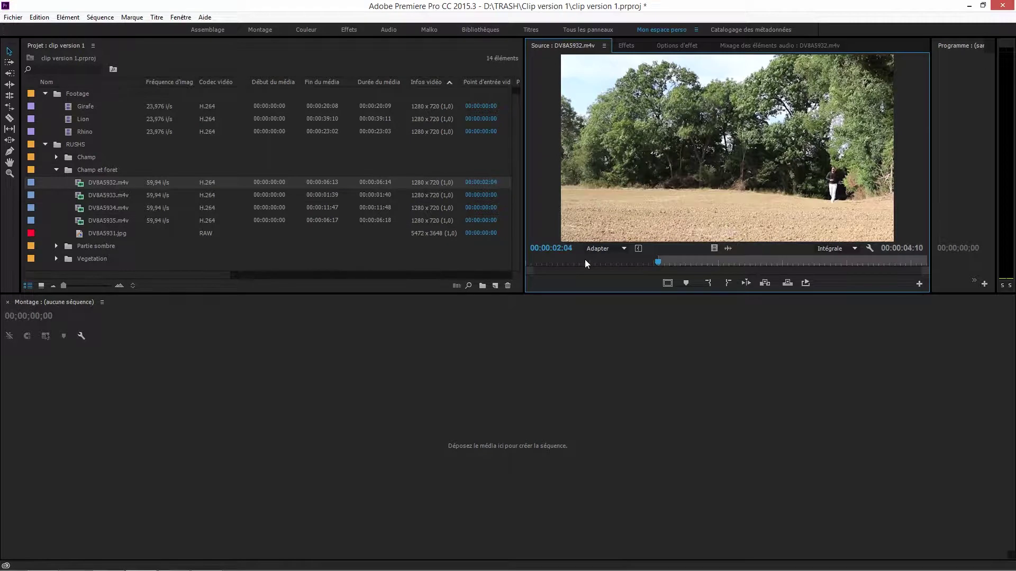
{"action": "key", "text": "space"}
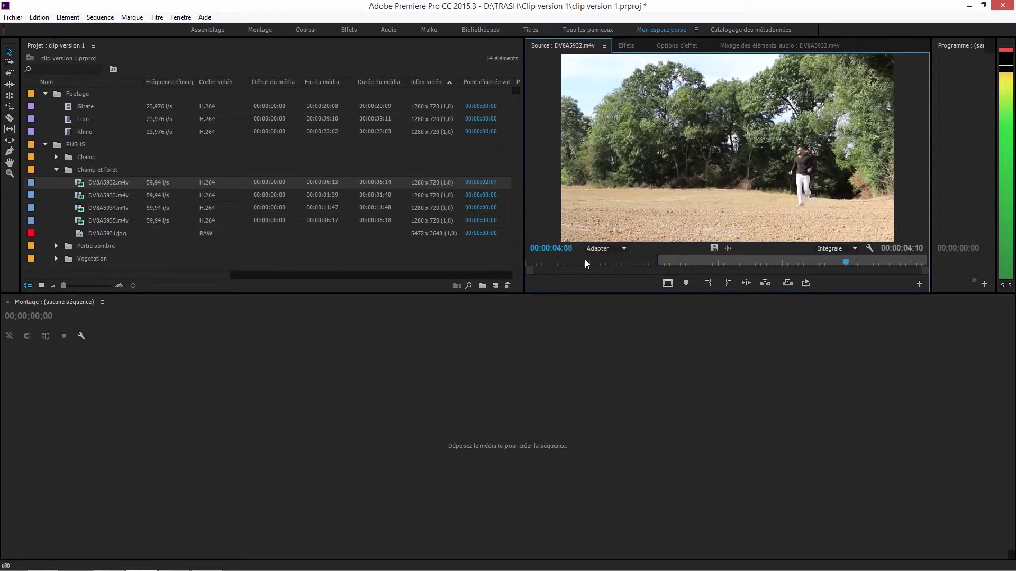
{"action": "key", "text": "o"}
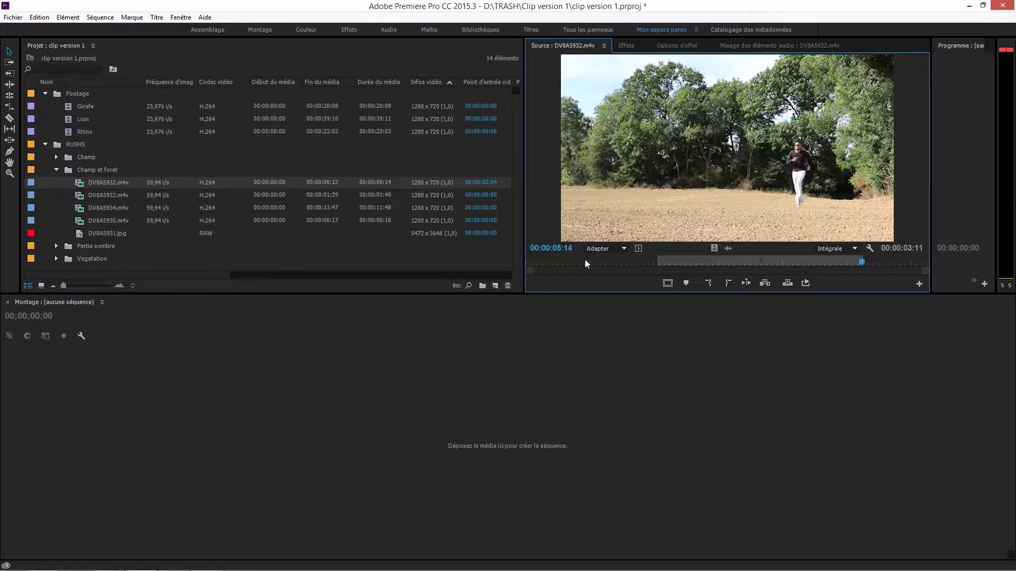